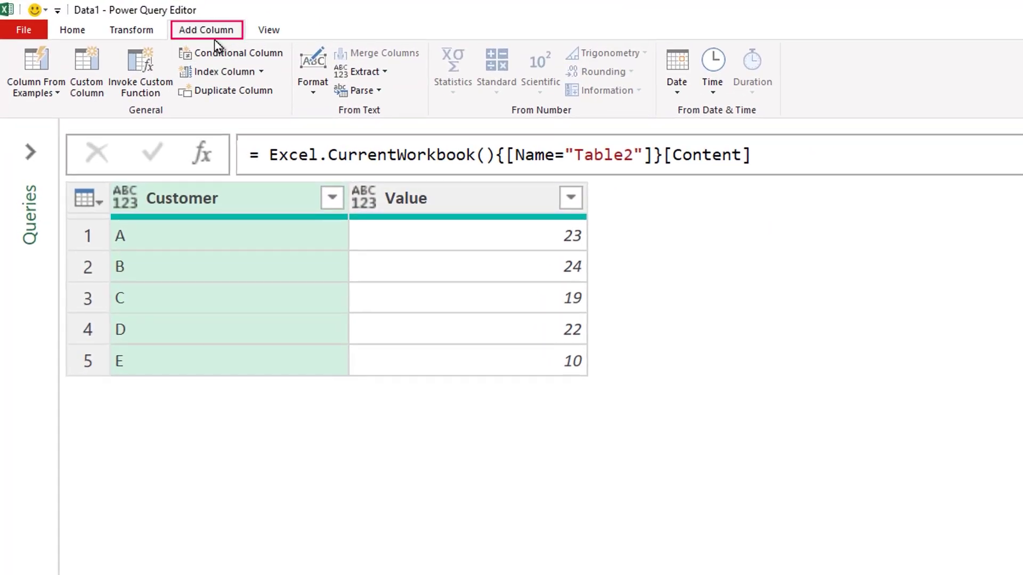
Step: Add a custom column named Year with the formula {2019,2020}
left_click(92, 86)
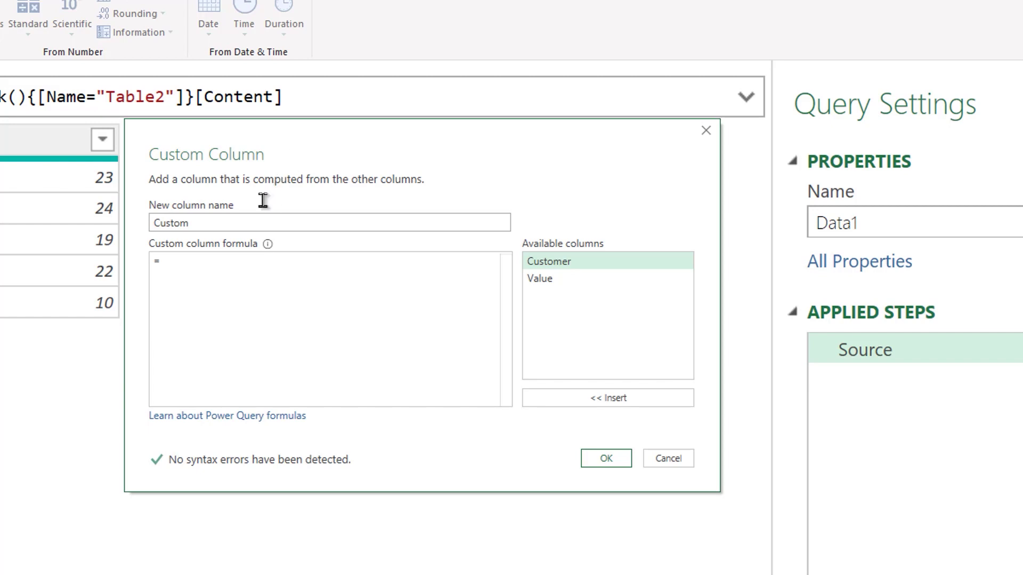
left_click(227, 264)
type("{")
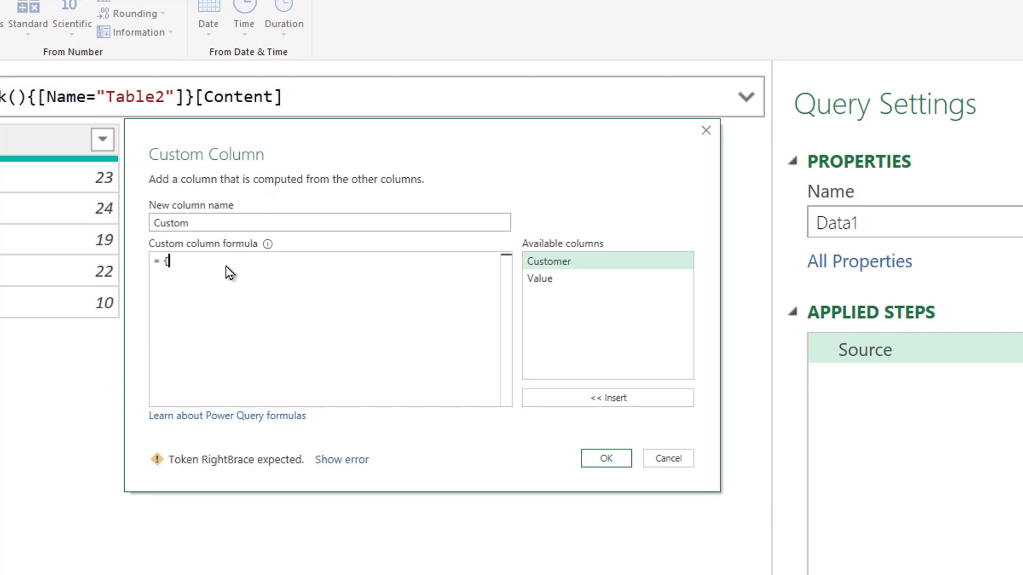
type("2019")
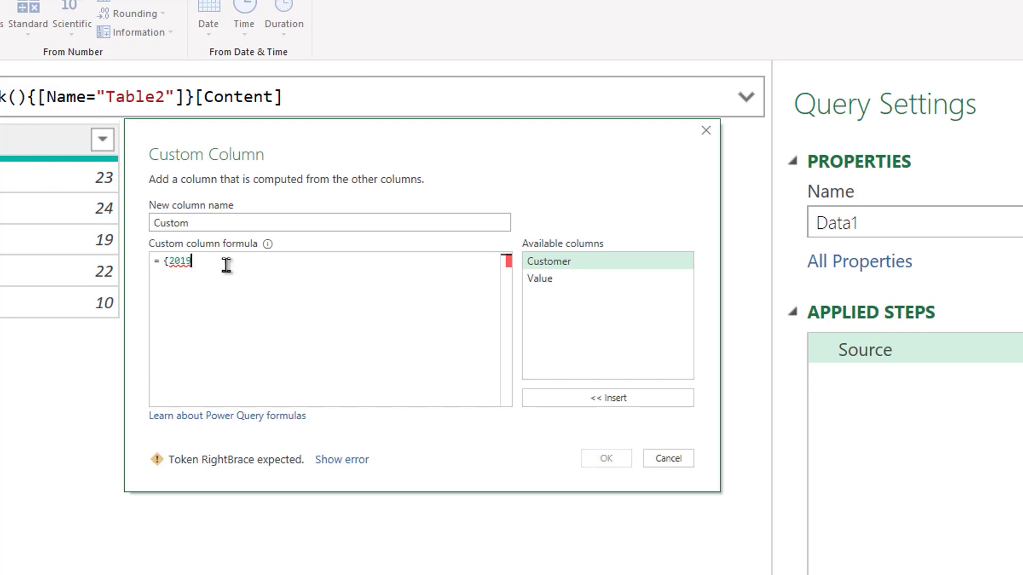
type(",2020}")
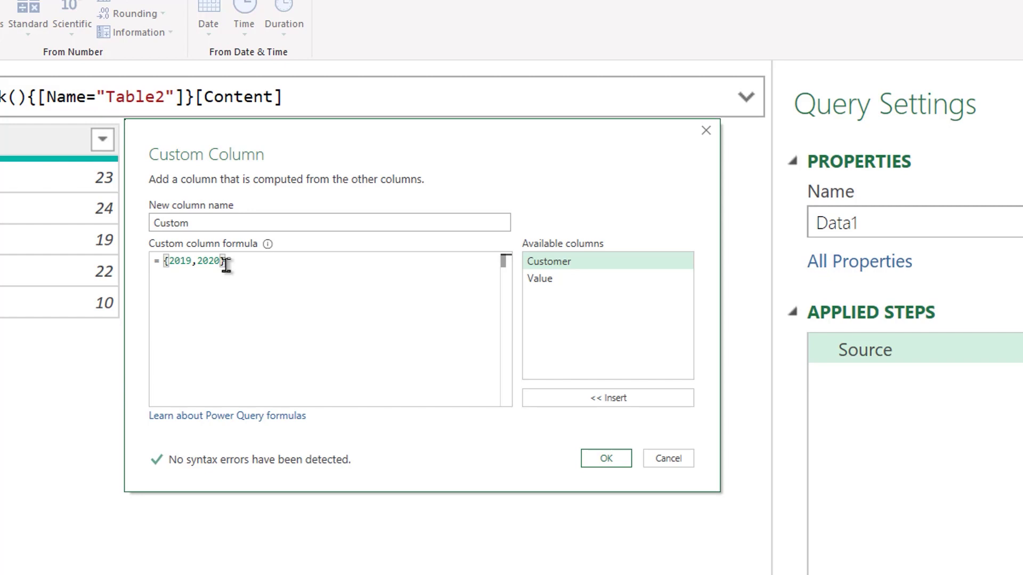
key("shift+Tab")
type("Year")
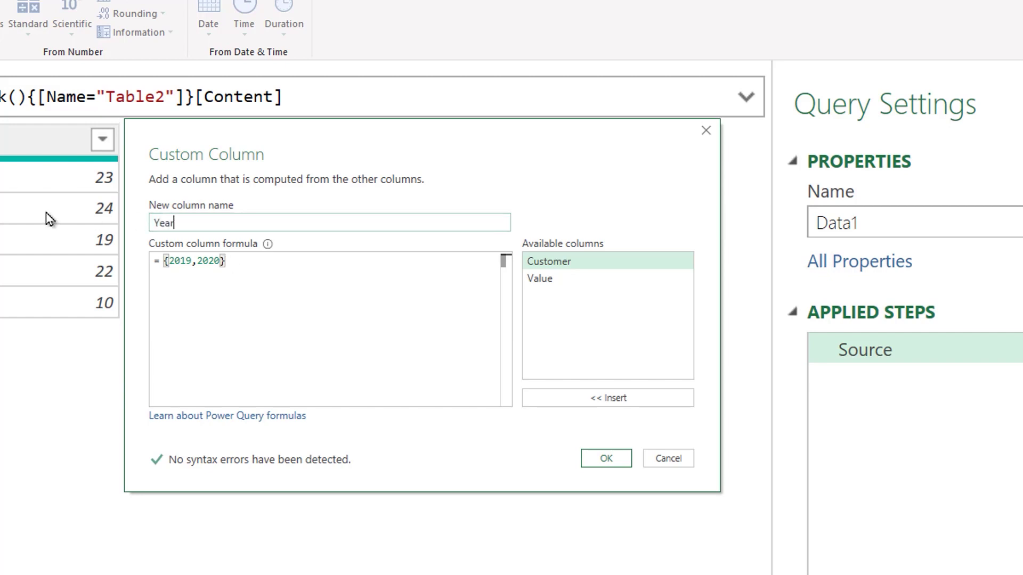
left_click(603, 457)
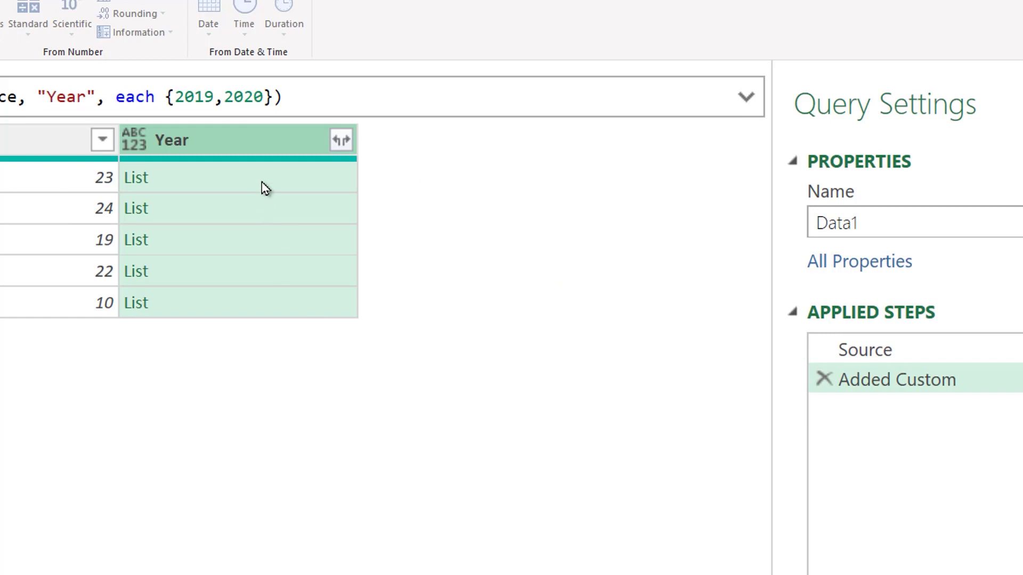
Step: Preview row 1's Year list, then expand the Year lists to new rows
left_click(264, 186)
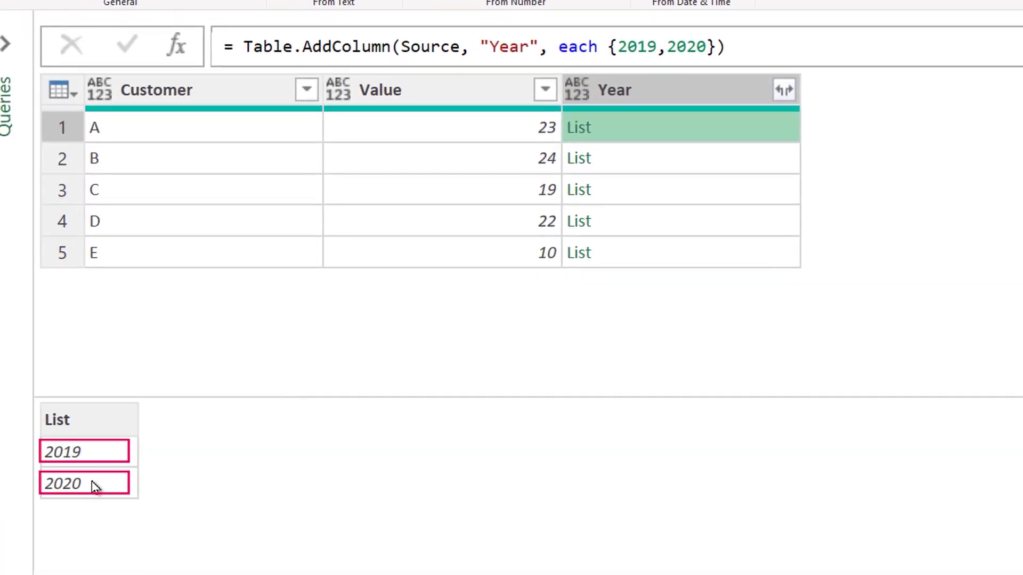
left_click(784, 90)
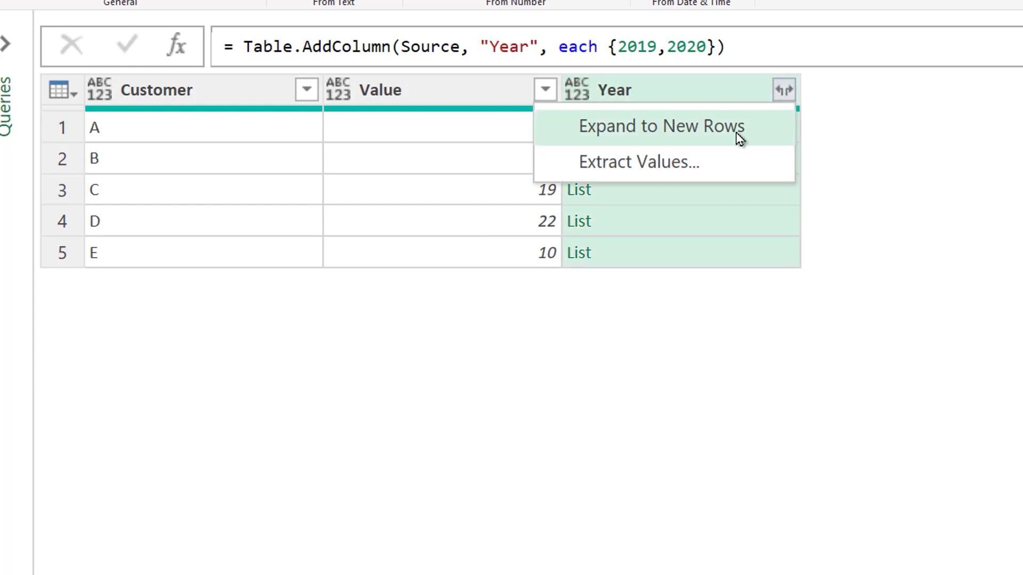
left_click(737, 136)
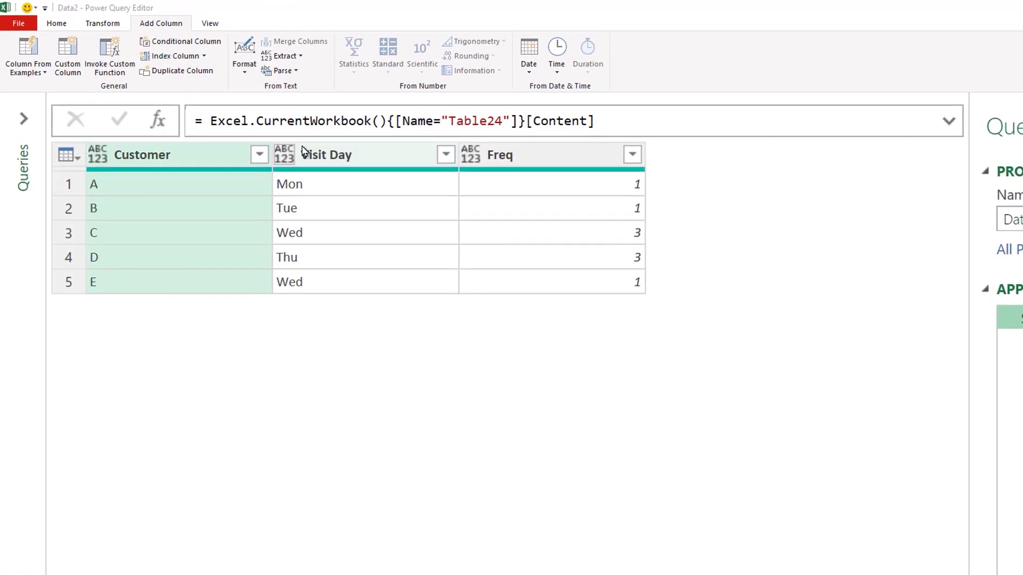
left_click(347, 158)
left_click(543, 158)
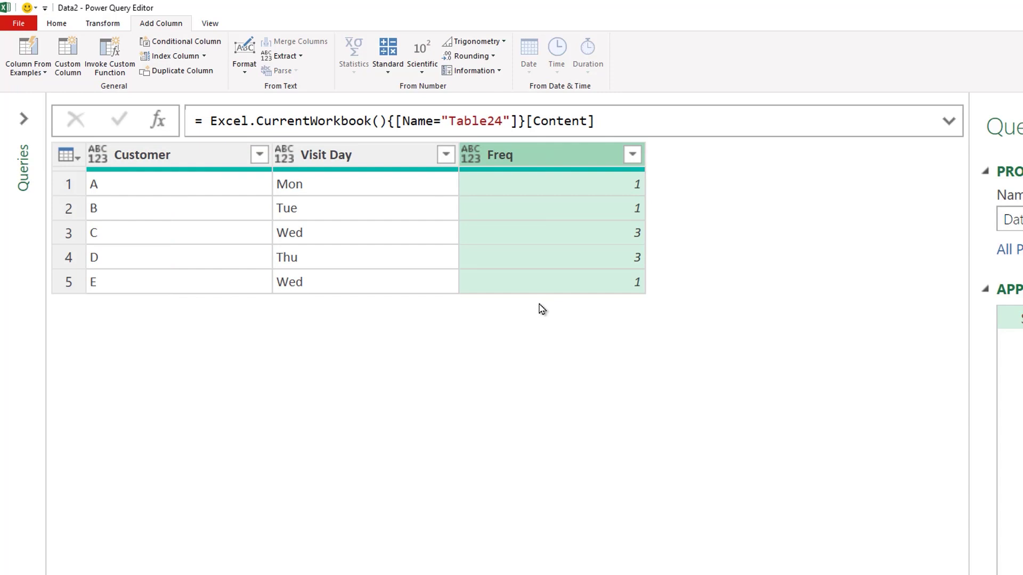
left_click(597, 206)
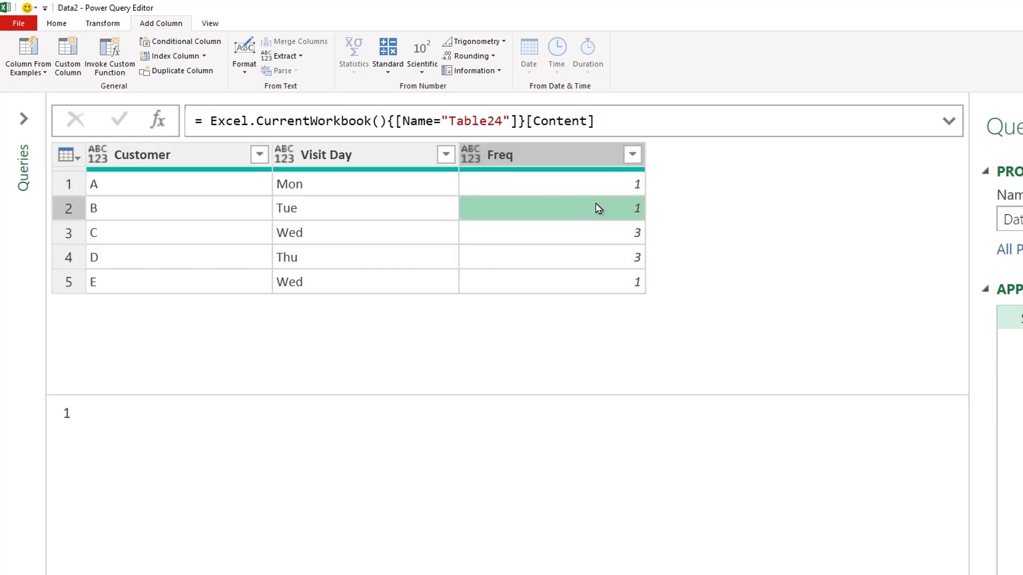
left_click(611, 238)
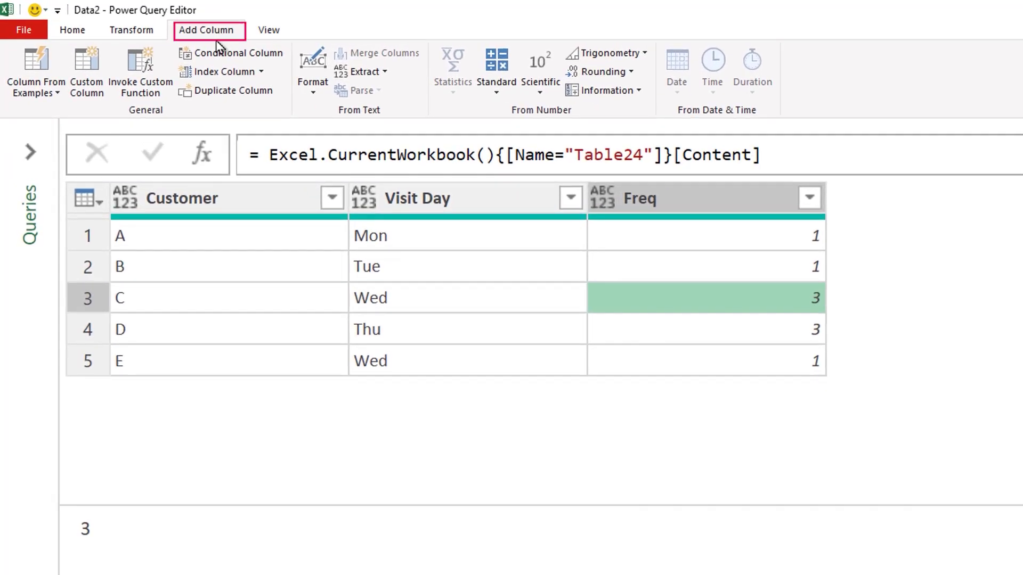
Step: Create a Custom column with the formula List.Repeat({""},[Freq]), inserting Freq from the available columns
left_click(84, 91)
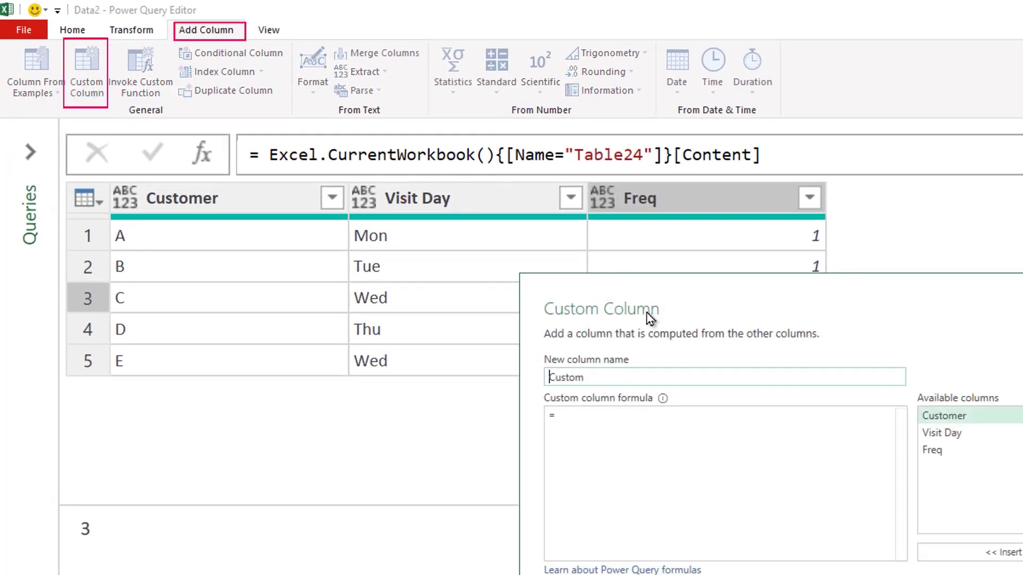
left_click_drag(645, 269, 961, 221)
left_click(922, 324)
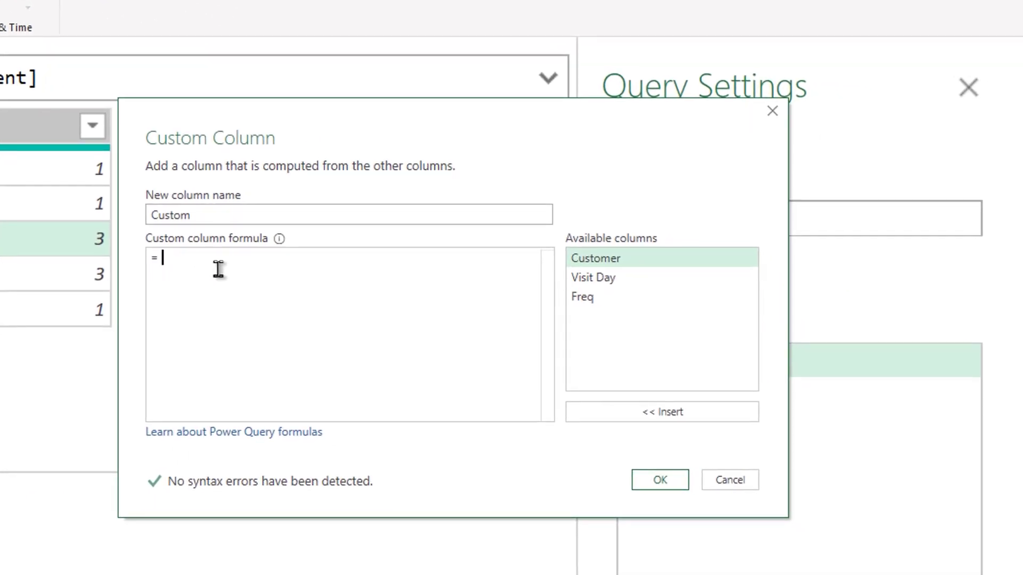
type("liST.")
key("shift+Left")
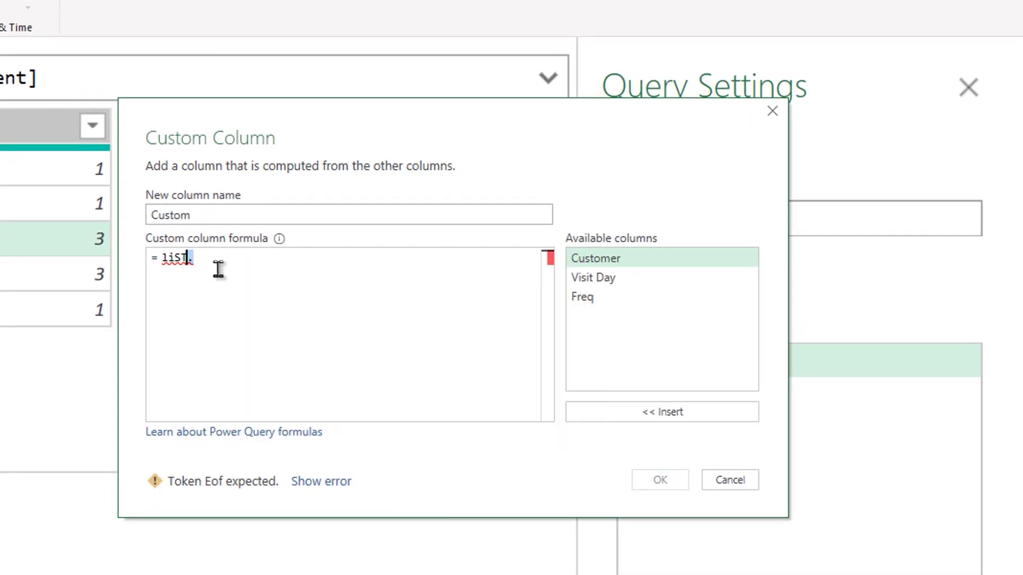
type(".Repeat(")
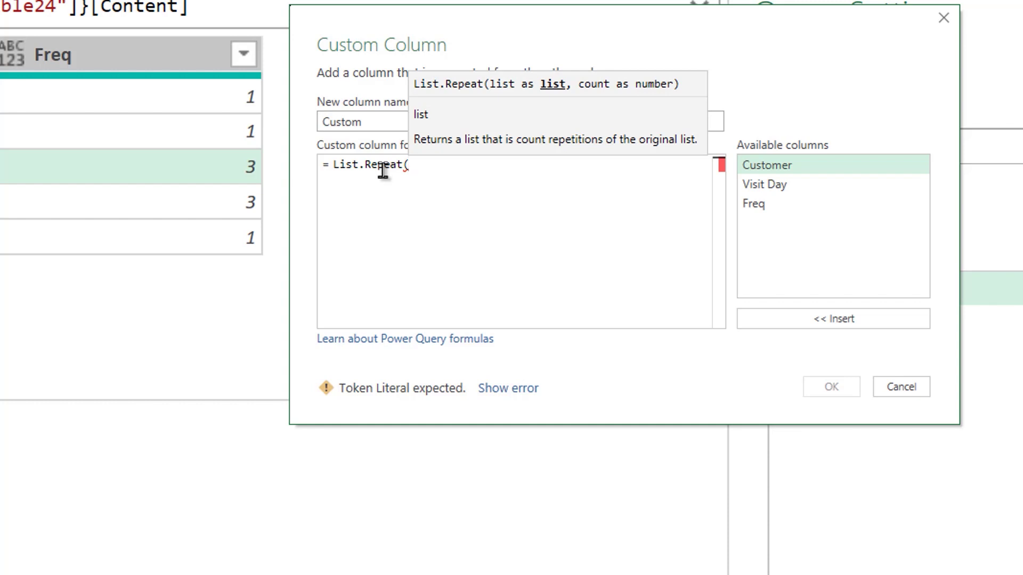
type("{")
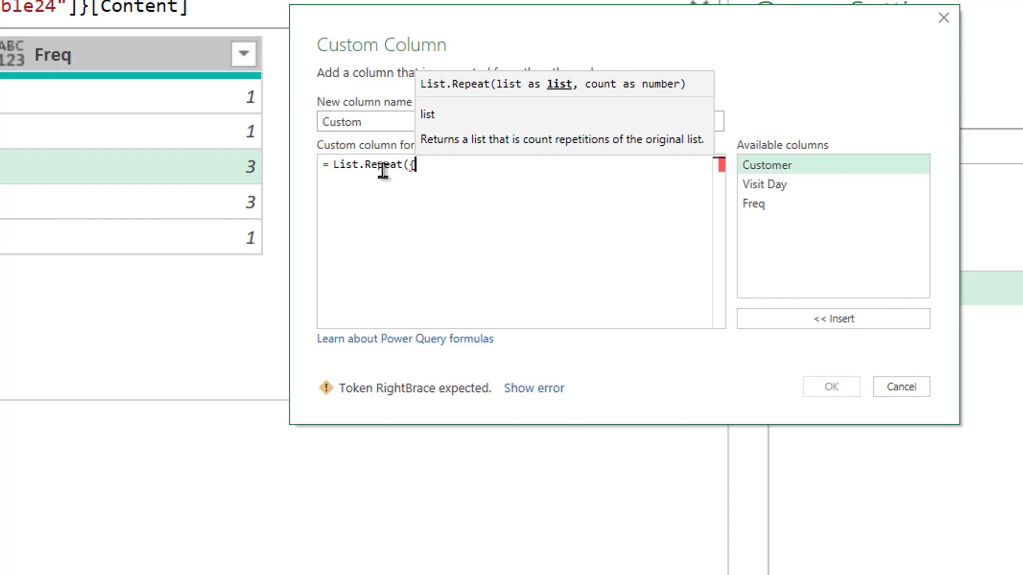
type("\"\"")
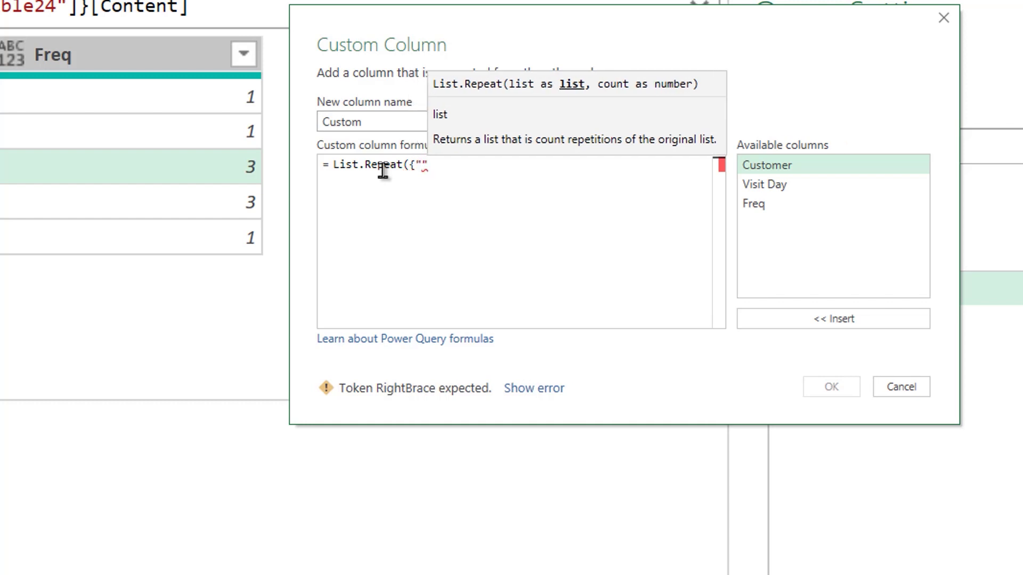
type("}")
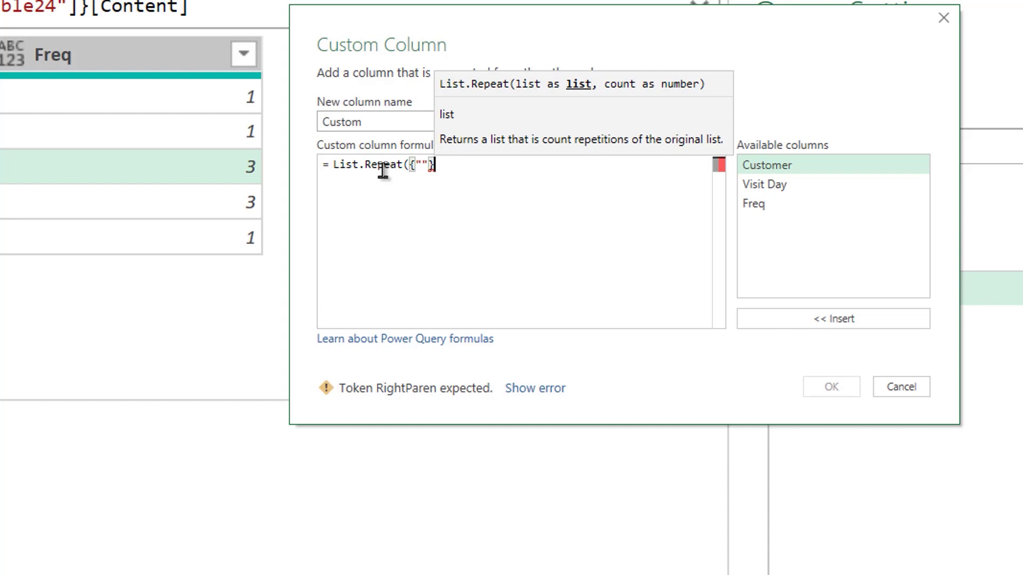
type(",")
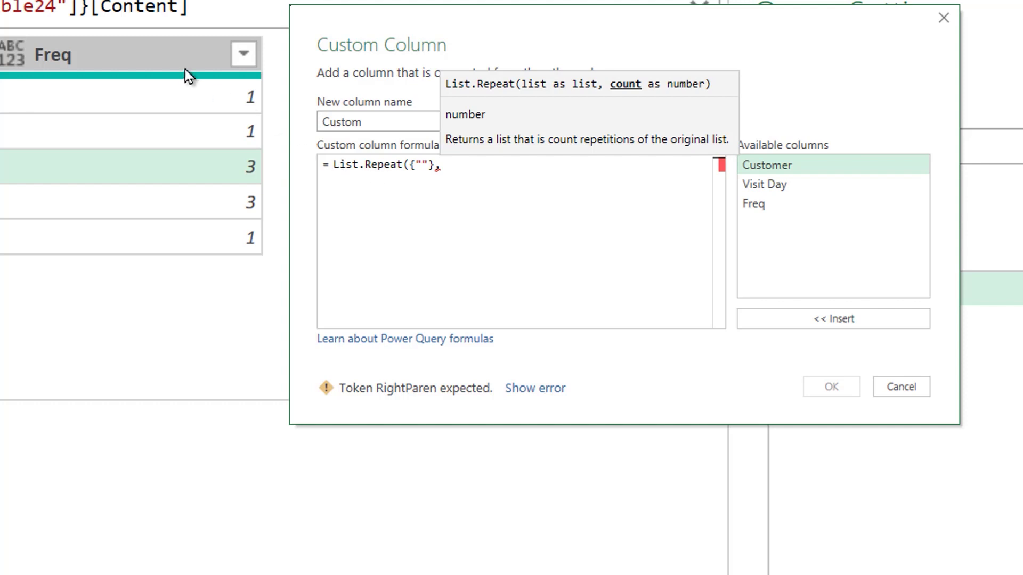
double_click(776, 206)
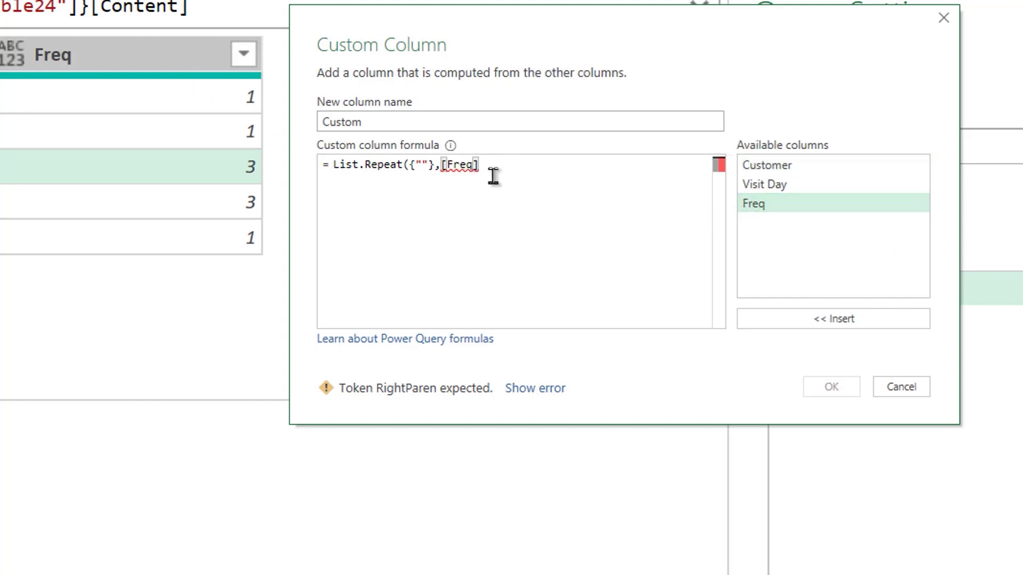
type(")")
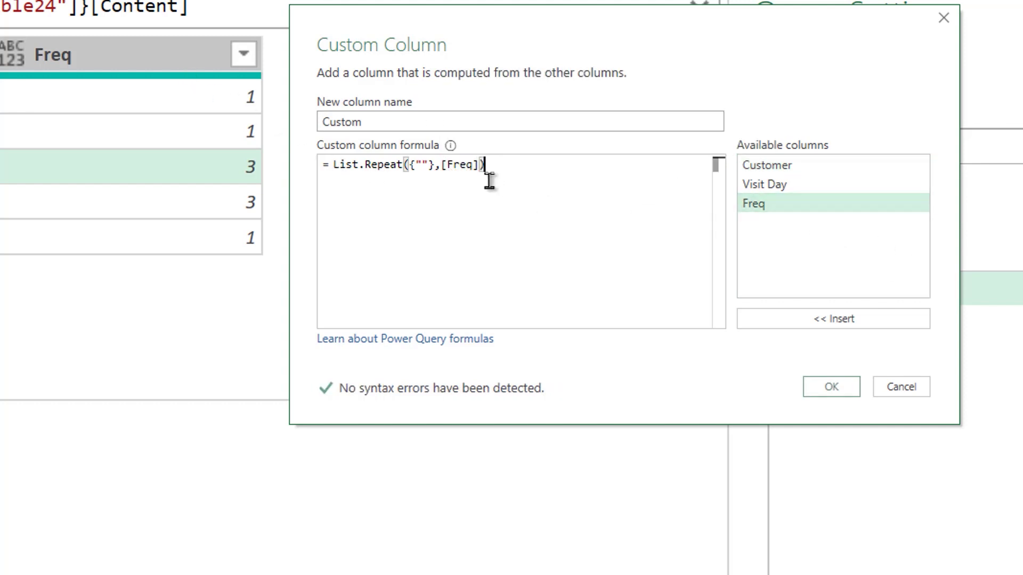
left_click(831, 387)
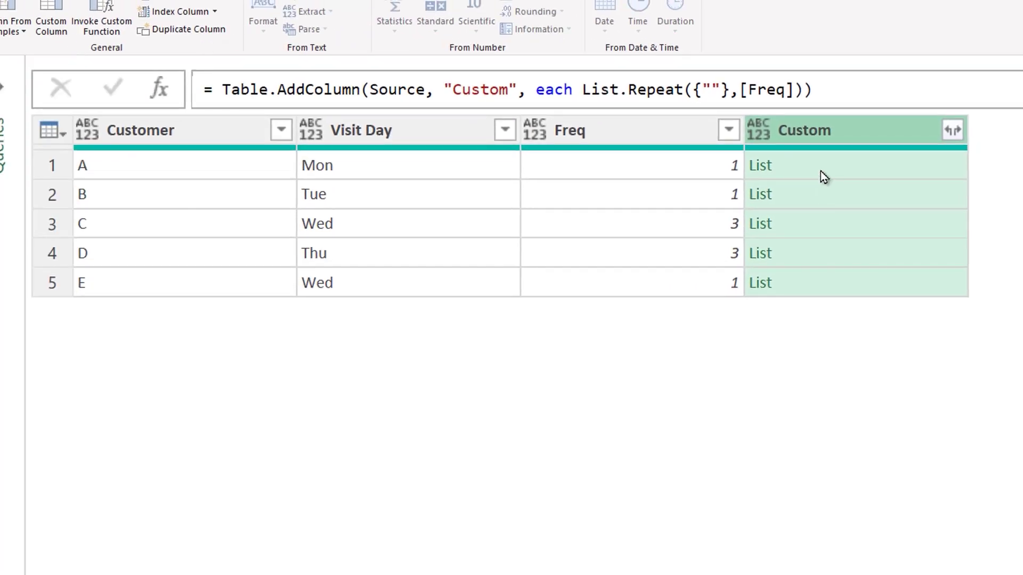
Step: Preview the Custom lists in rows 1 and 3, then expand them to new rows
left_click(820, 168)
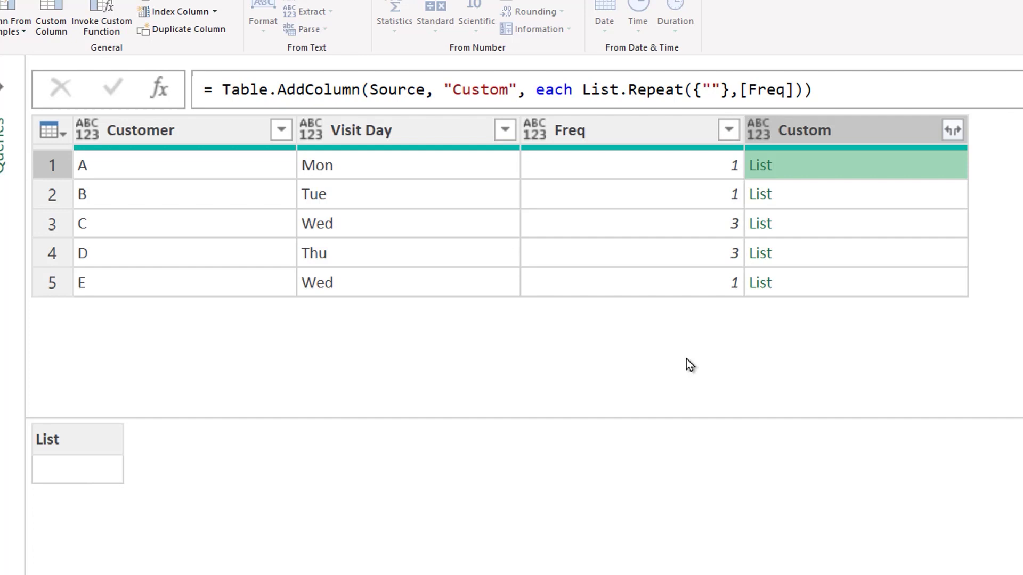
left_click(807, 224)
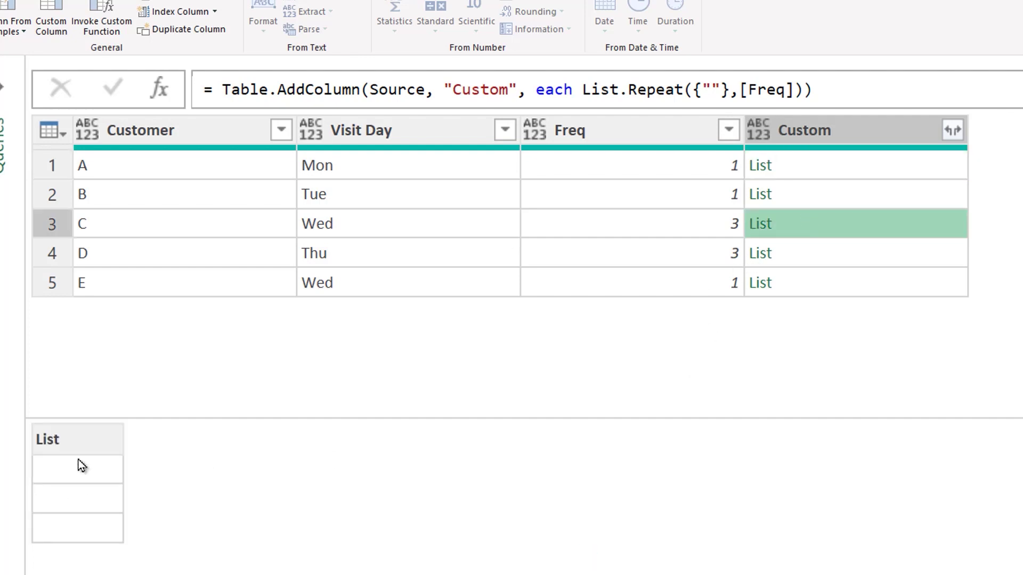
left_click(950, 131)
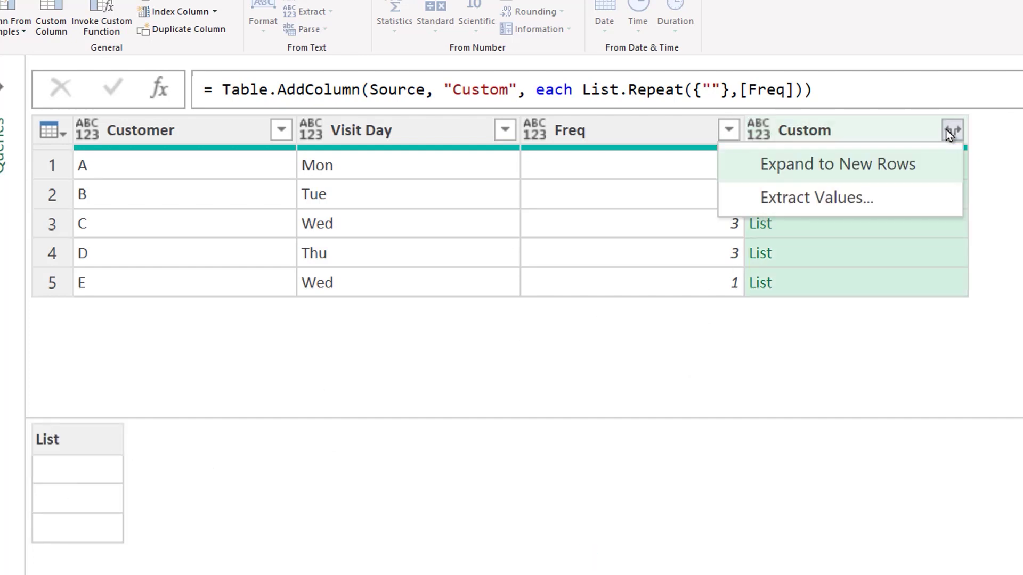
left_click(866, 166)
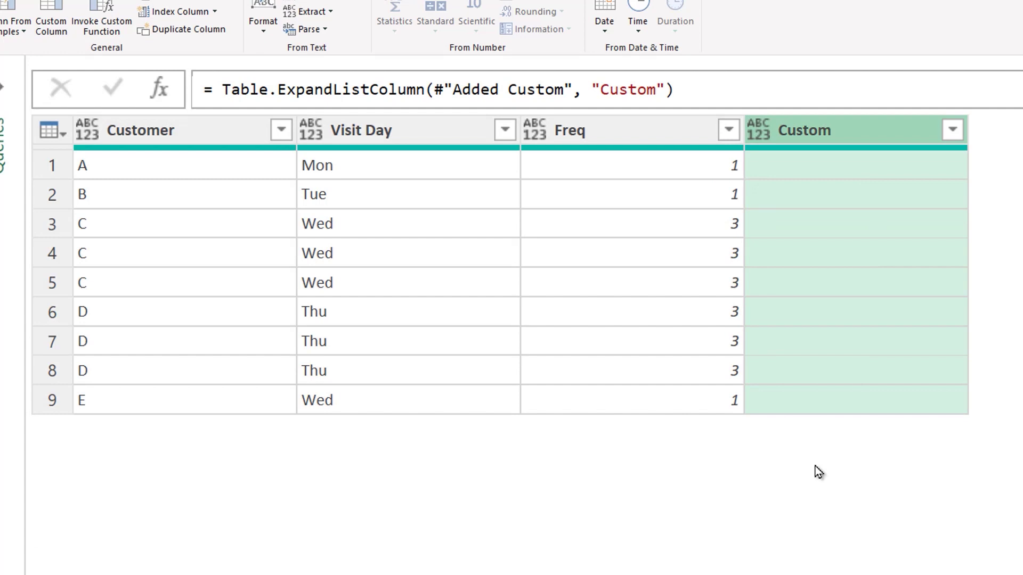